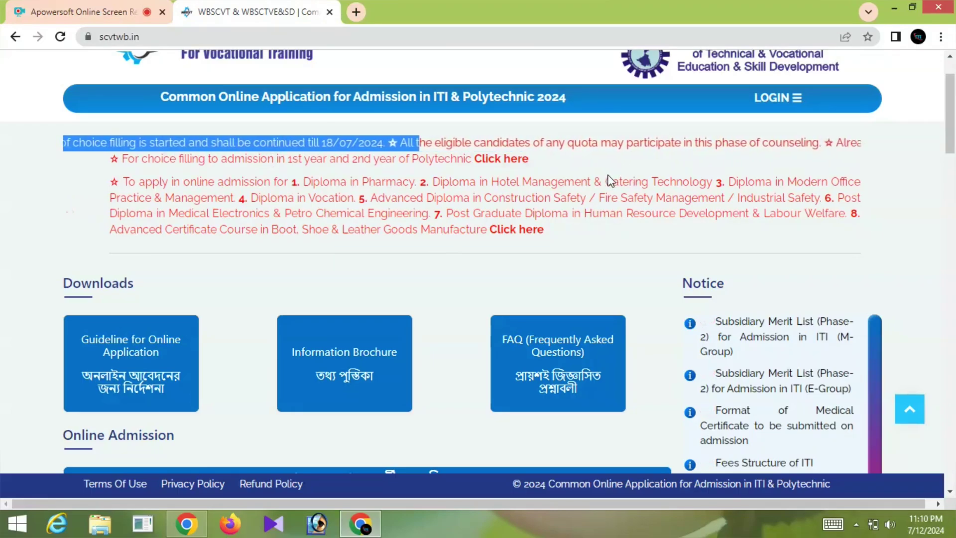
left_click(531, 160)
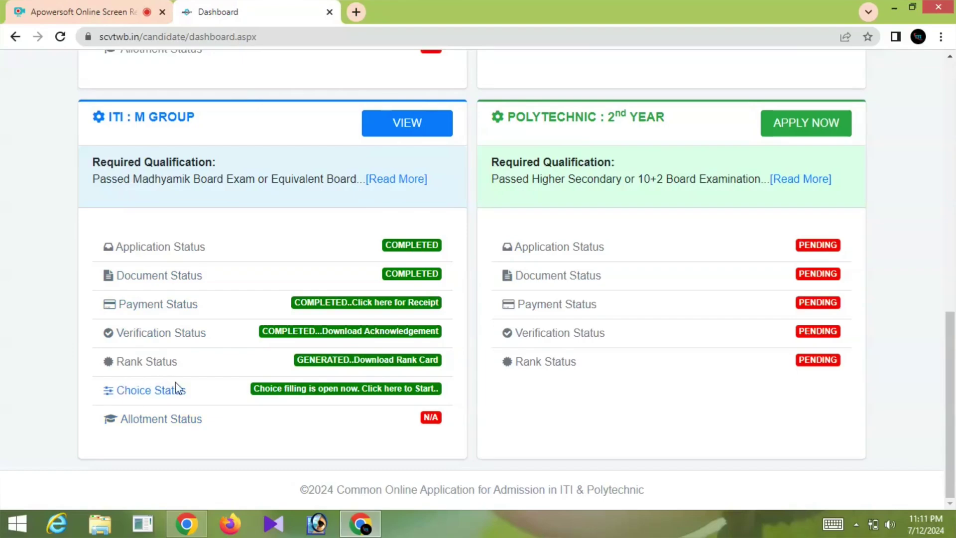
left_click(345, 389)
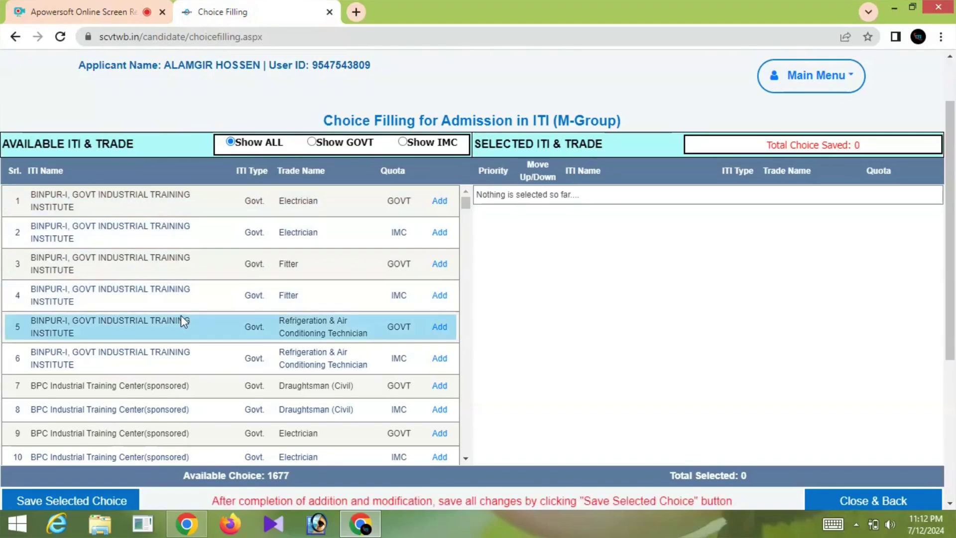
scroll(183, 319, "down", 3)
scroll(183, 319, "down", 1)
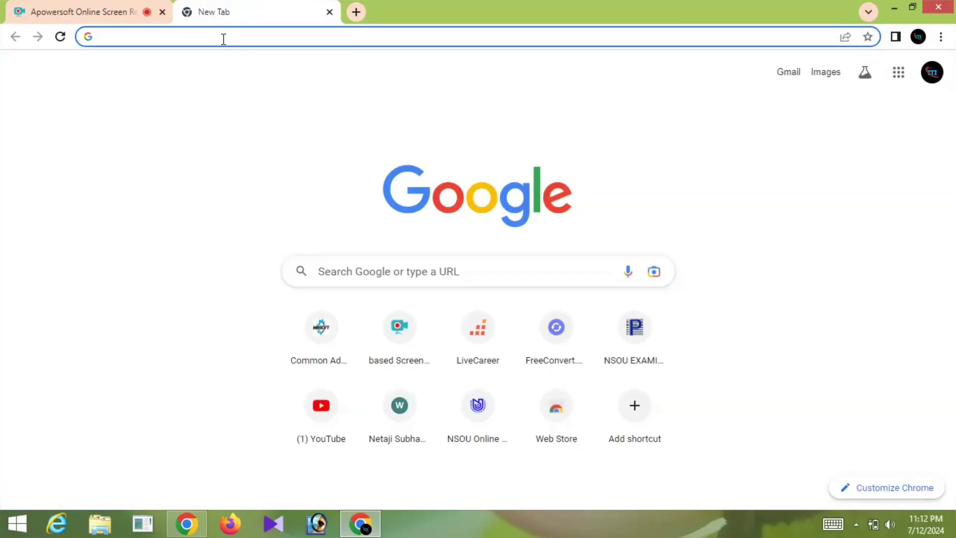
Go to scvtwb.in and open the sign-in page for already registered candidates.
type("sc")
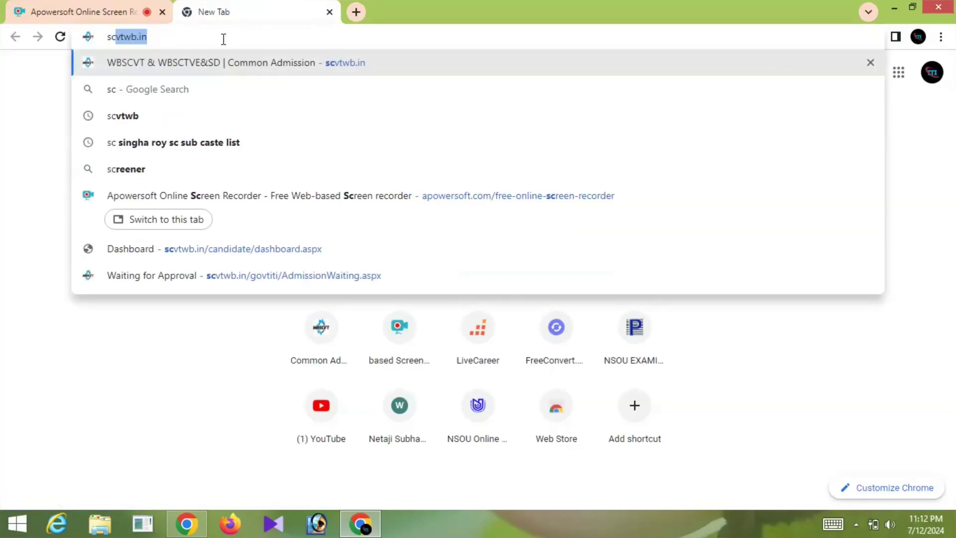
type("vt")
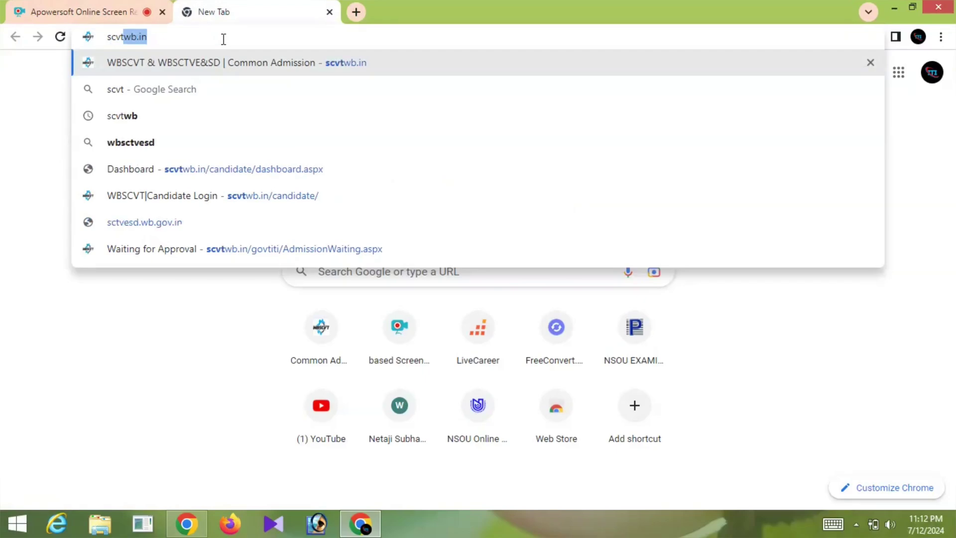
type("wb.in")
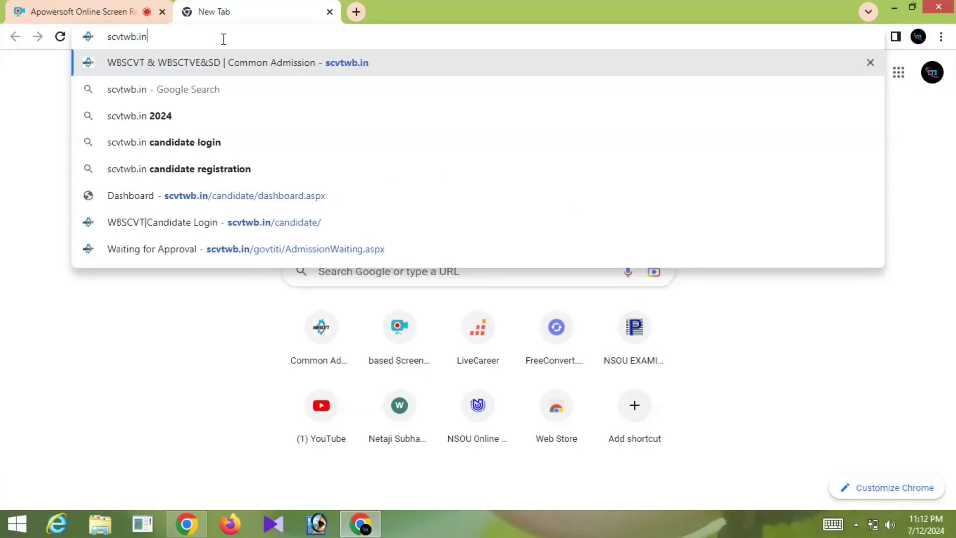
key("Return")
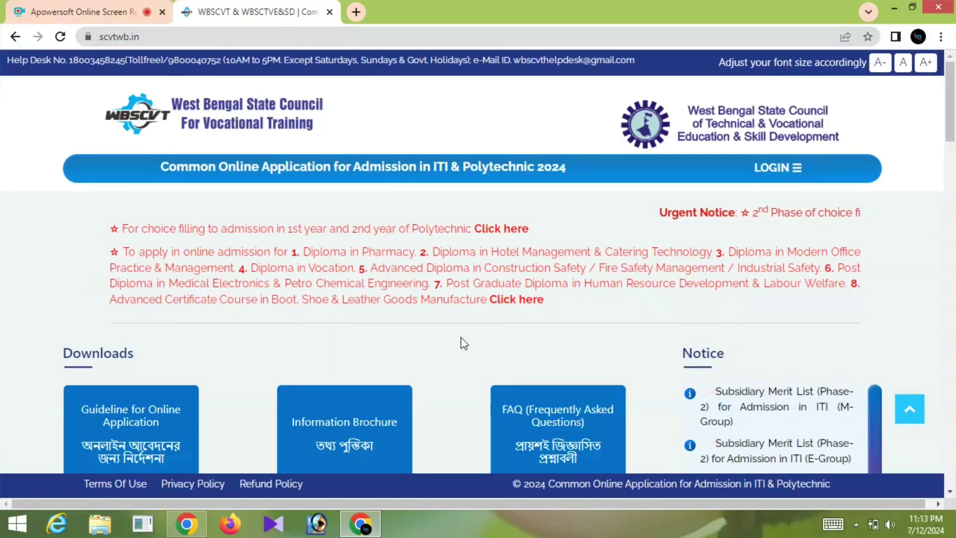
scroll(461, 342, "down", 3)
scroll(463, 343, "down", 5)
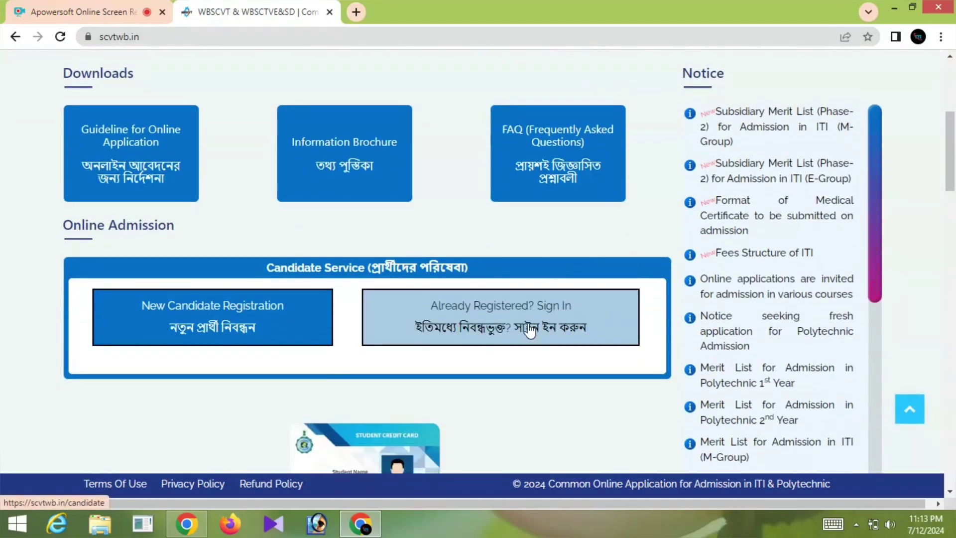
left_click(518, 335)
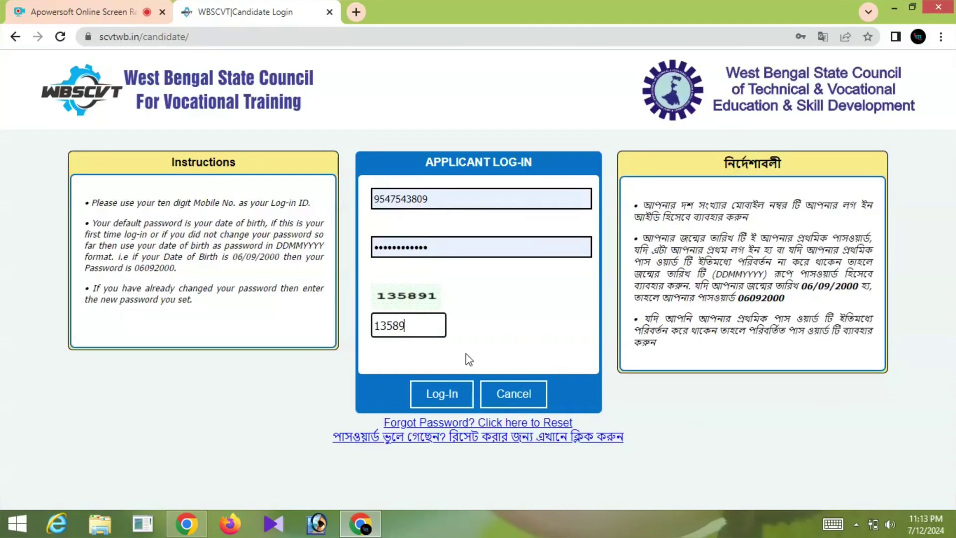
Log in to the applicant account and start choice filling for ITI M Group.
left_click(436, 401)
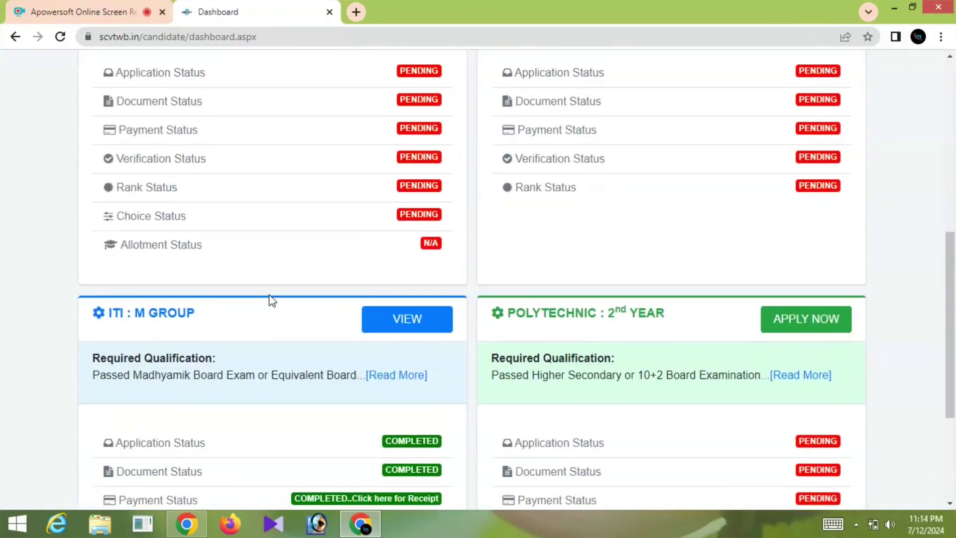
scroll(271, 300, "down", 4)
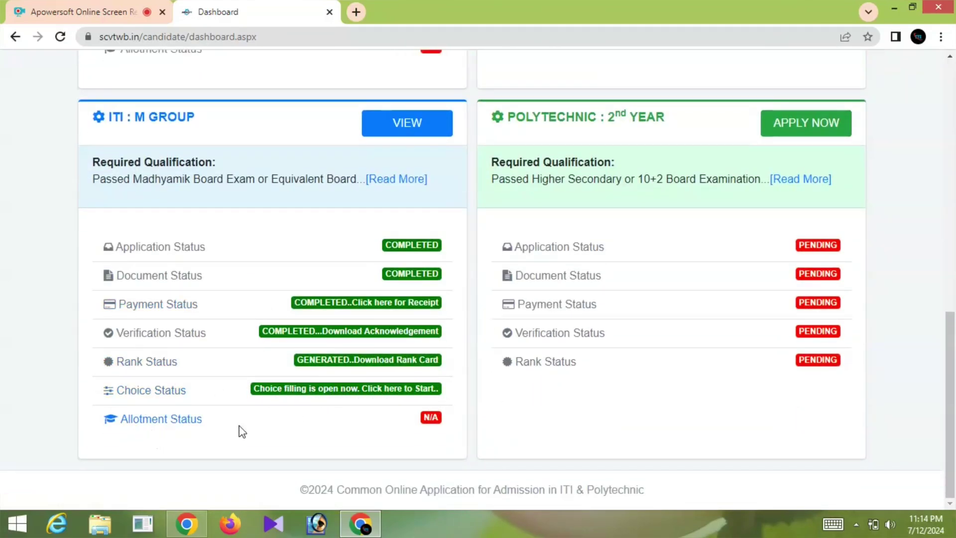
left_click(358, 389)
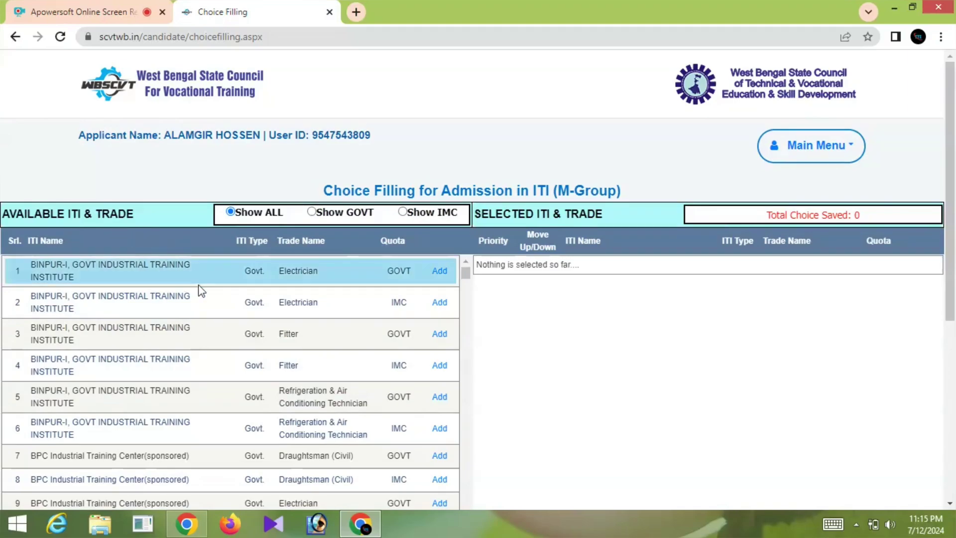
Add the BINPUR-I Govt Industrial Training Institute Electrician trade to the choices under both the GOVT and IMC quotas.
scroll(114, 339, "down", 6)
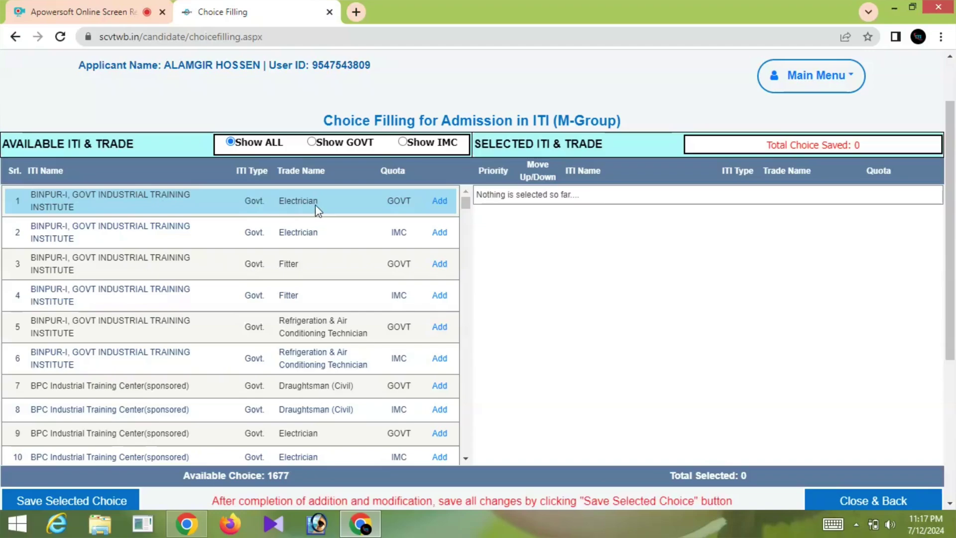
left_click(440, 201)
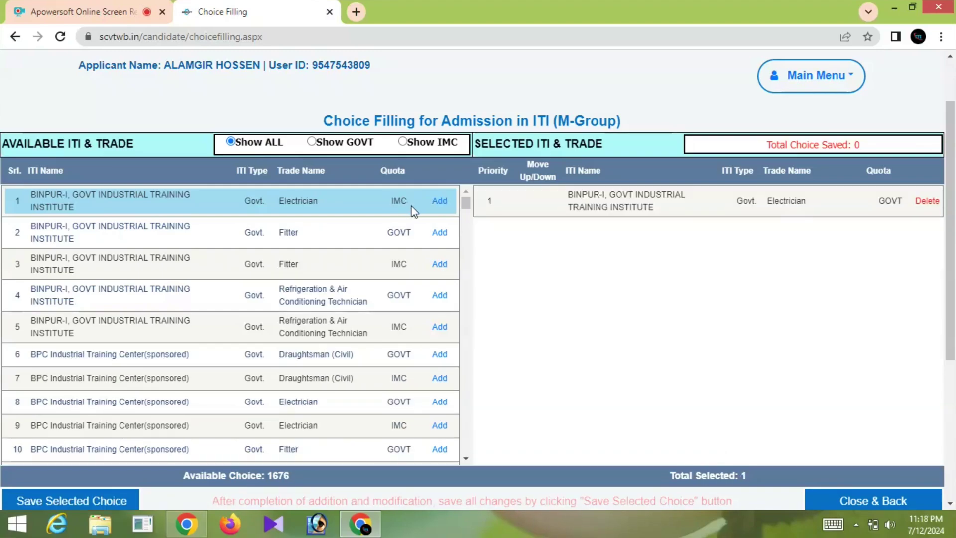
left_click(440, 201)
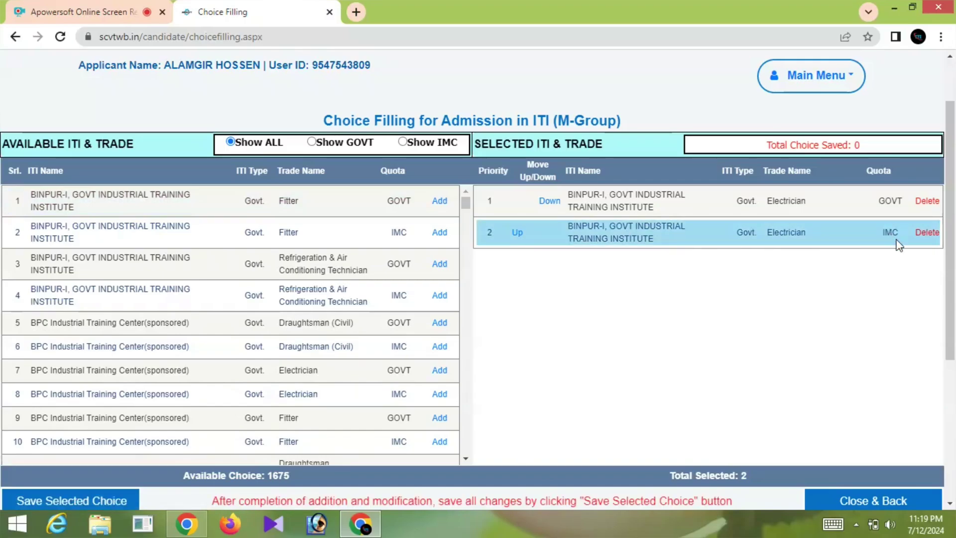
Add the Government ITI Harirampur Electrician trade to the choices under both the GOVT and MQ quotas.
scroll(276, 324, "down", 20)
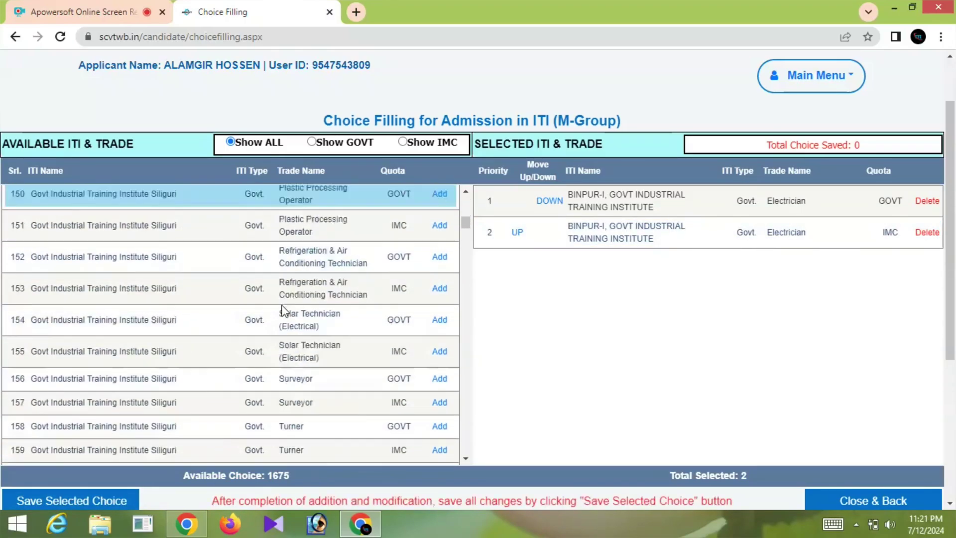
scroll(276, 300, "down", 20)
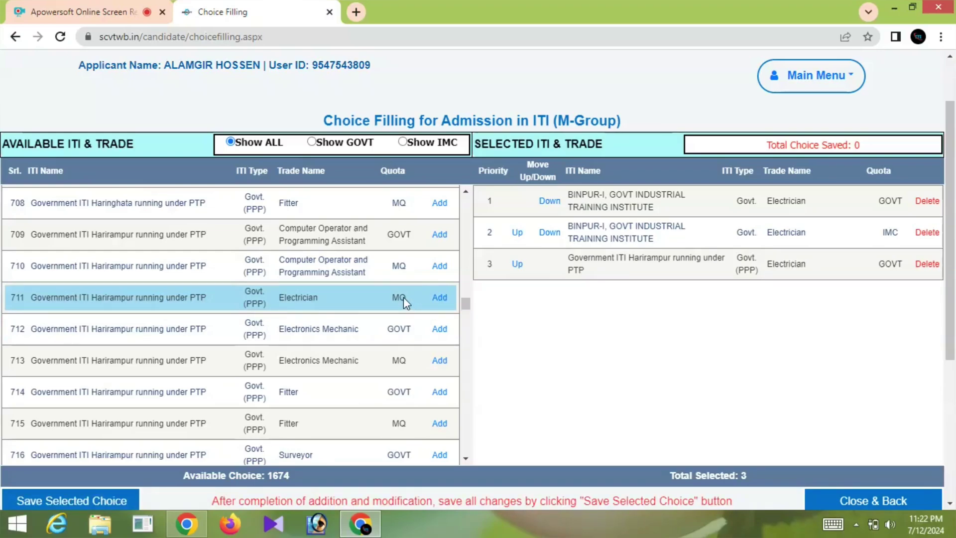
left_click(443, 298)
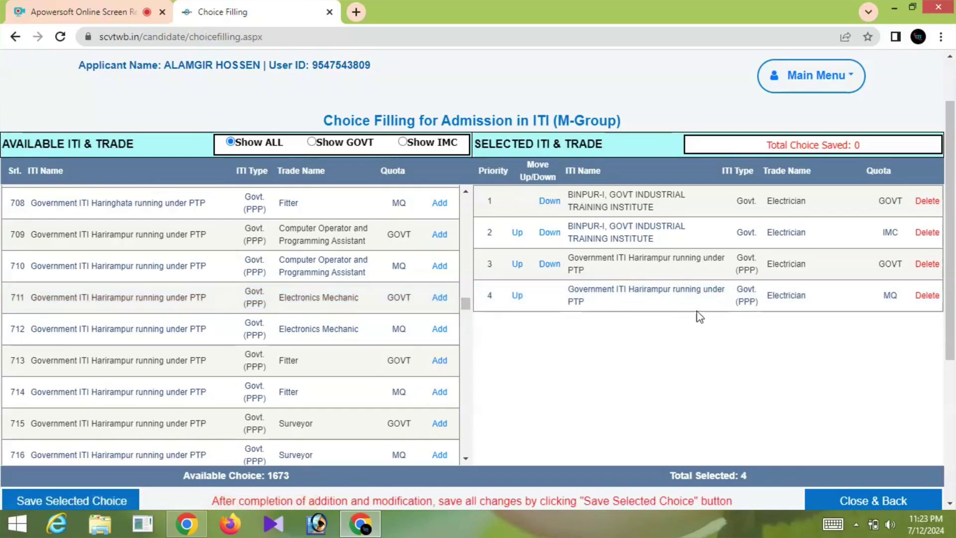
Remove the BINPUR-I Electrician GOVT choice and reorder the rest as Harirampur GOVT, Harirampur MQ, BINPUR-I IMC.
left_click(926, 201)
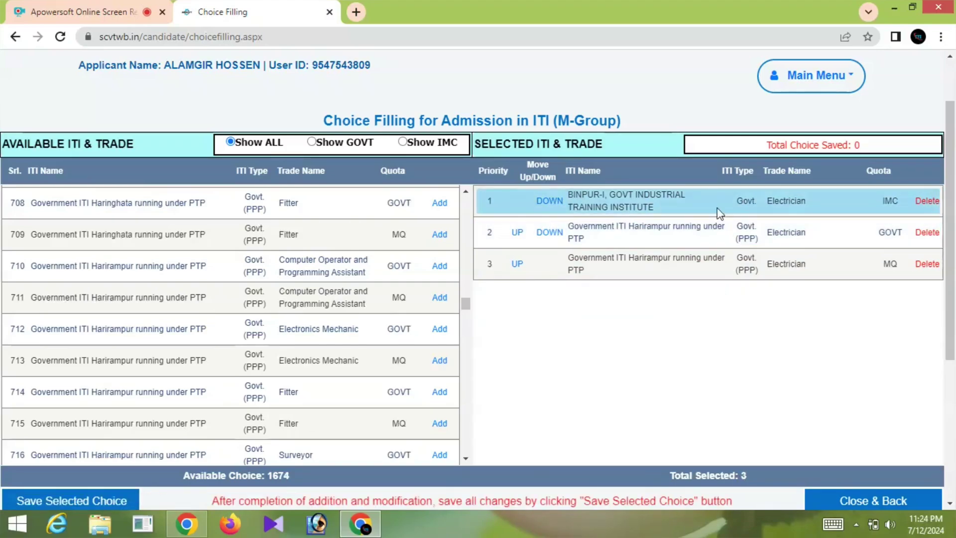
left_click(516, 234)
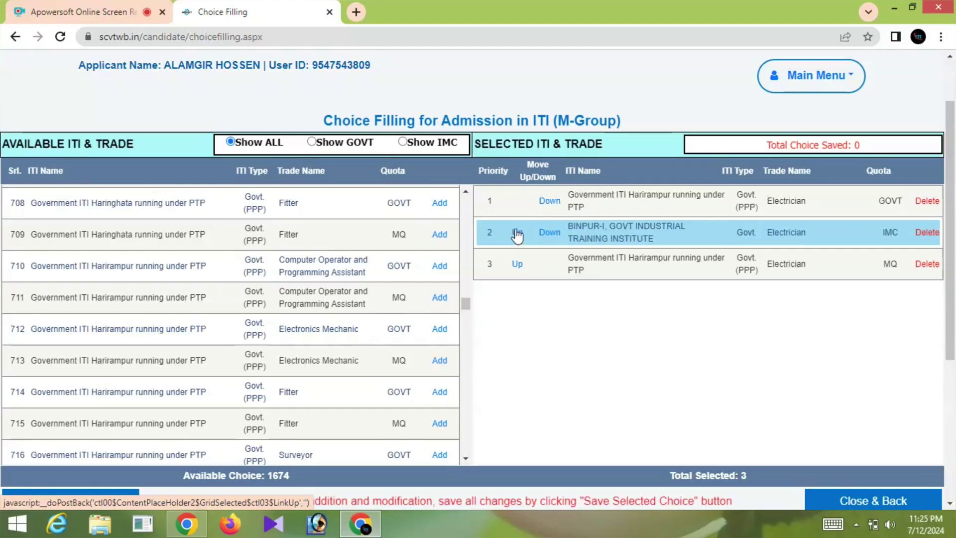
left_click(550, 234)
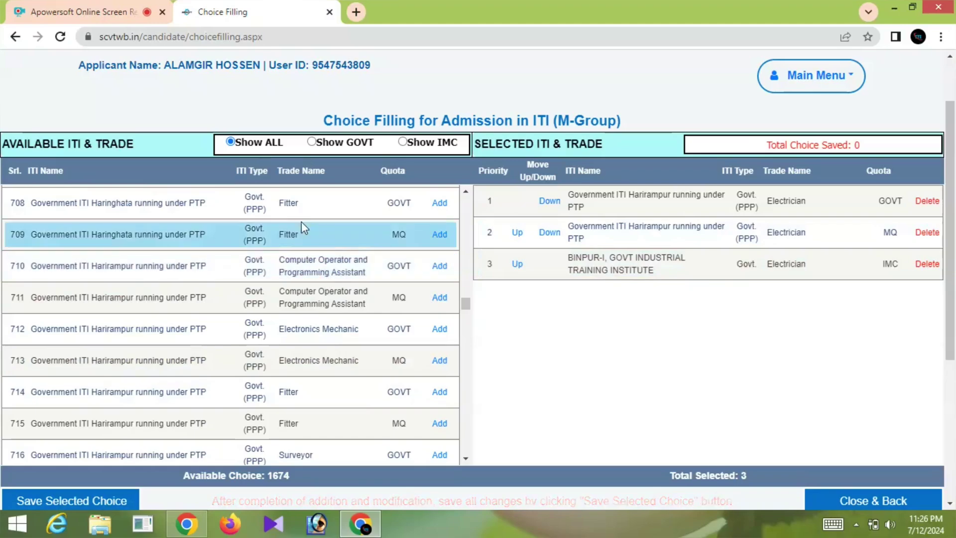
Look through the available trades and quotas of the Haringhata, Harirampur and Haroa government ITIs.
scroll(313, 234, "up", 1)
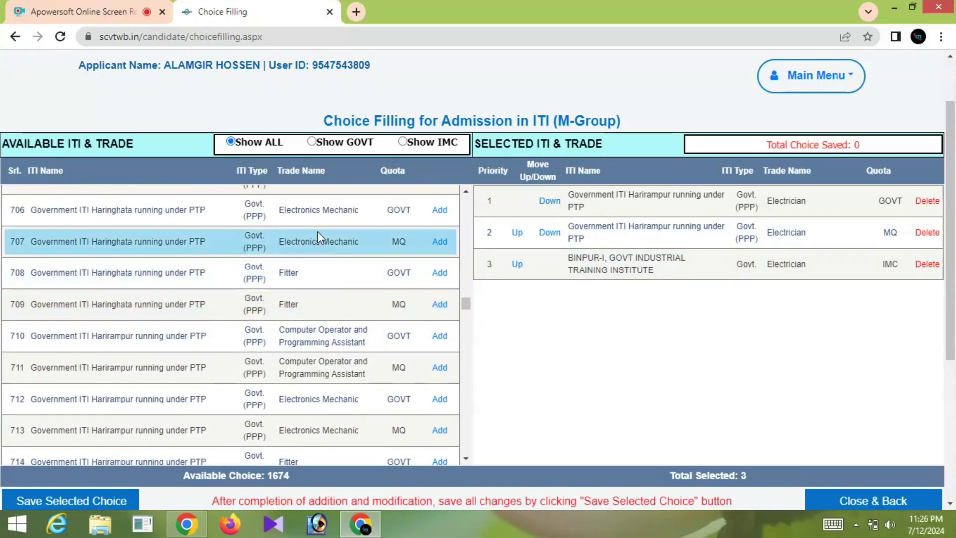
scroll(312, 298, "down", 2)
scroll(312, 307, "down", 1)
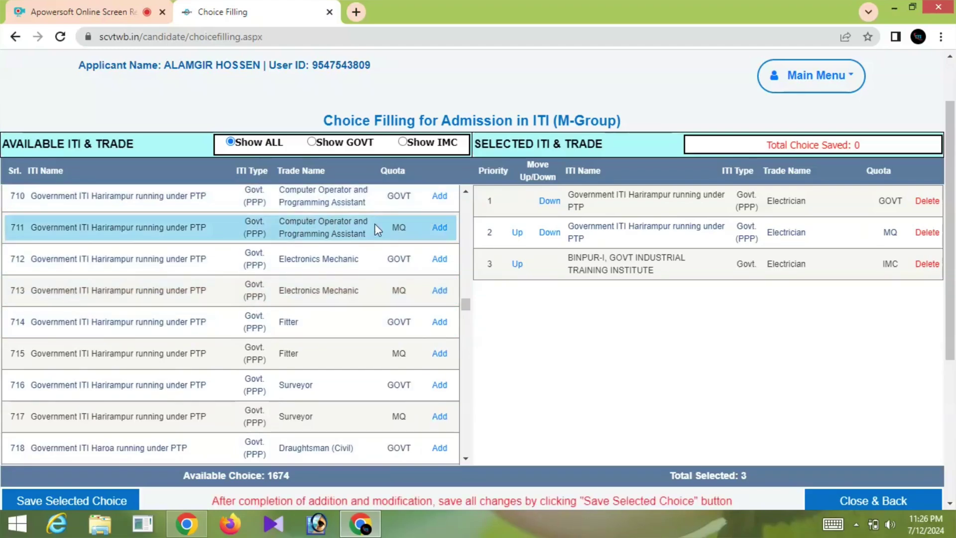
scroll(276, 275, "up", 1)
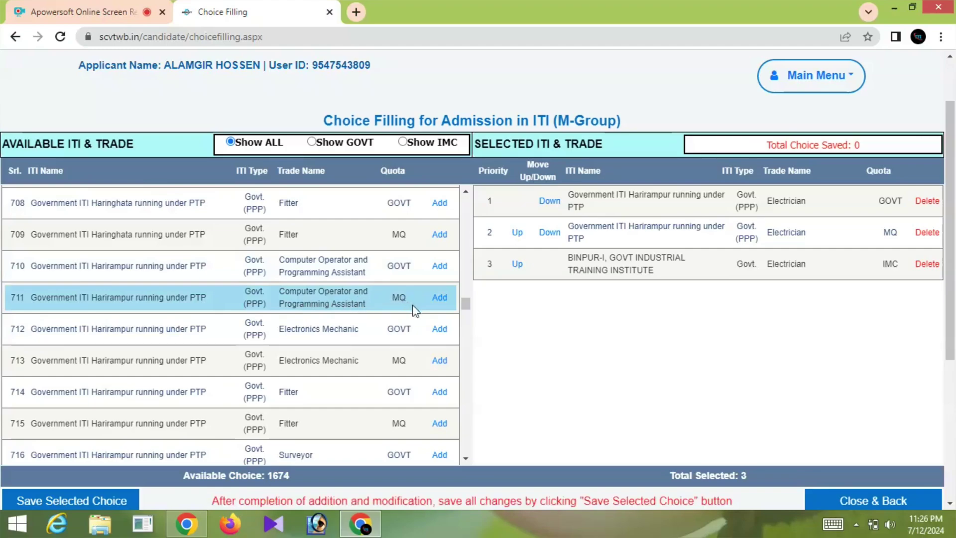
scroll(404, 297, "down", 1)
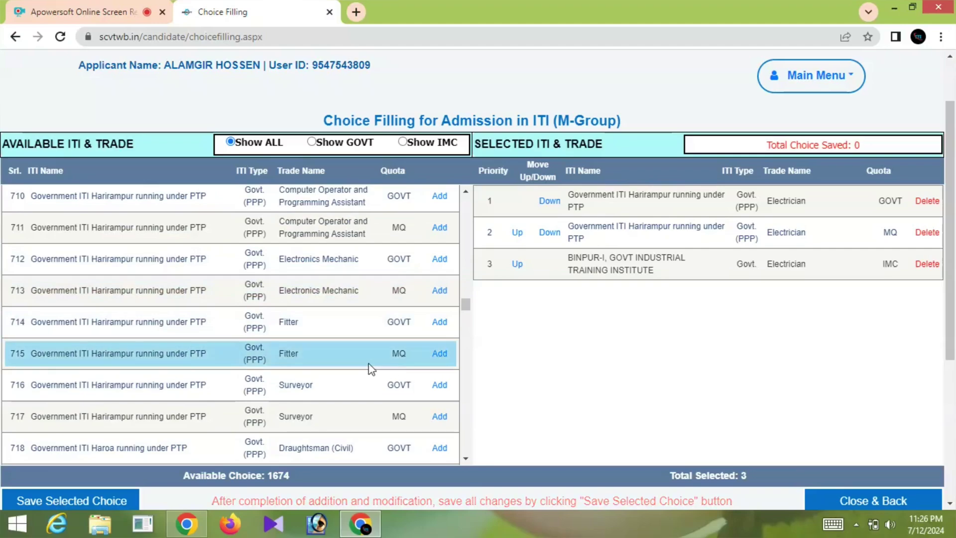
scroll(370, 368, "down", 1)
scroll(342, 363, "down", 1)
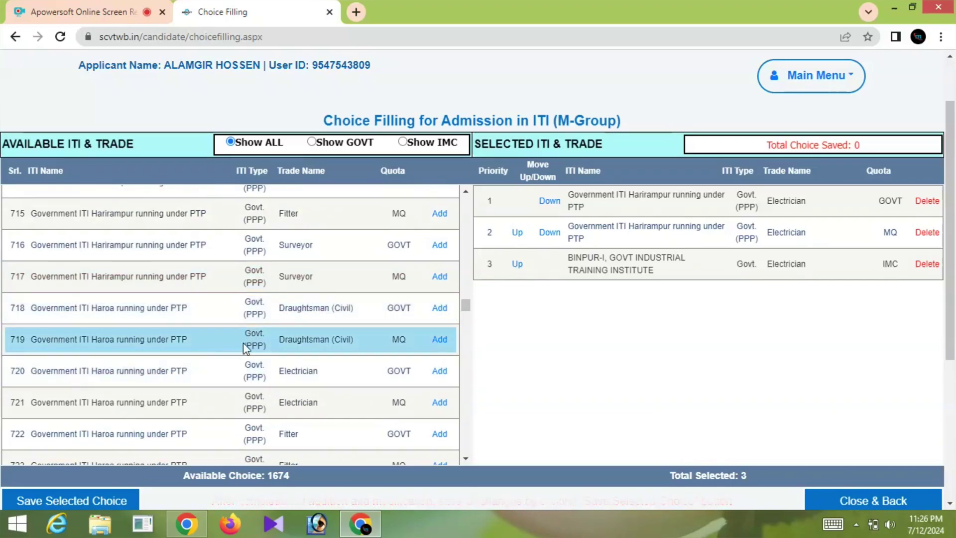
scroll(242, 343, "down", 4)
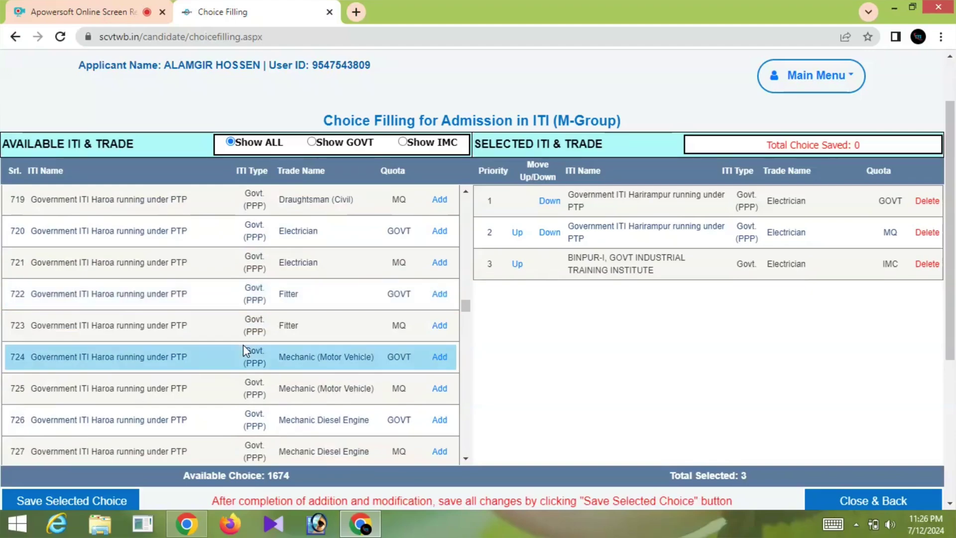
scroll(243, 344, "down", 4)
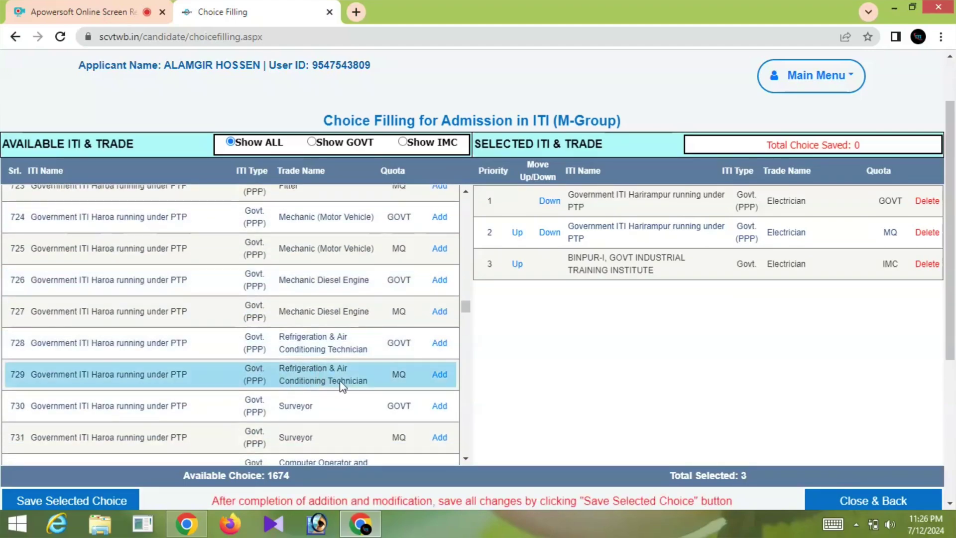
Save the selected choices, dismiss the confirmation message and check the total of saved choices.
scroll(341, 385, "down", 5)
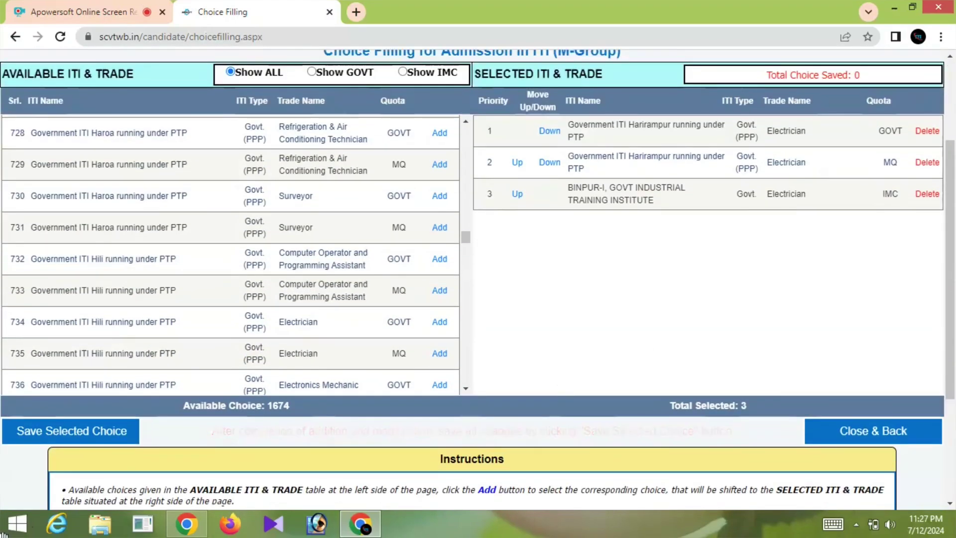
left_click(90, 432)
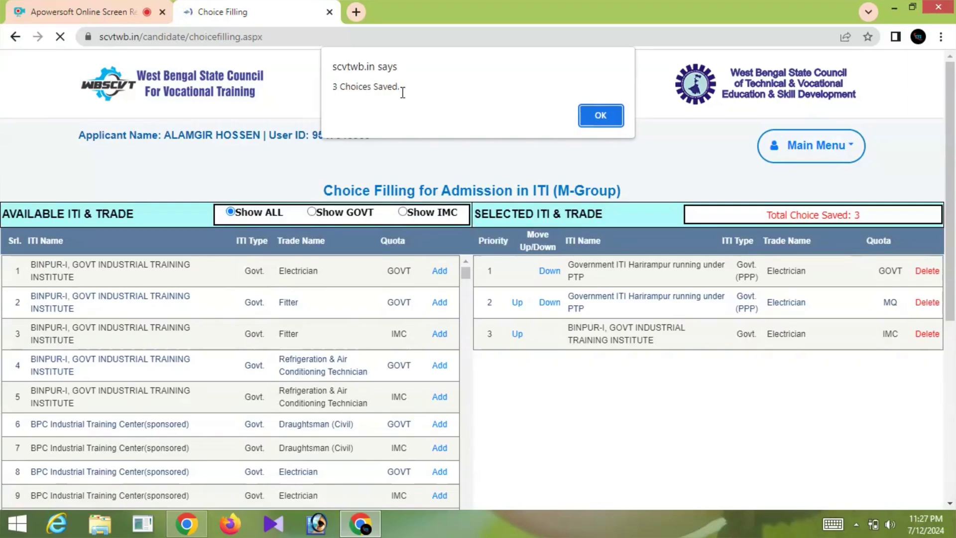
left_click(605, 113)
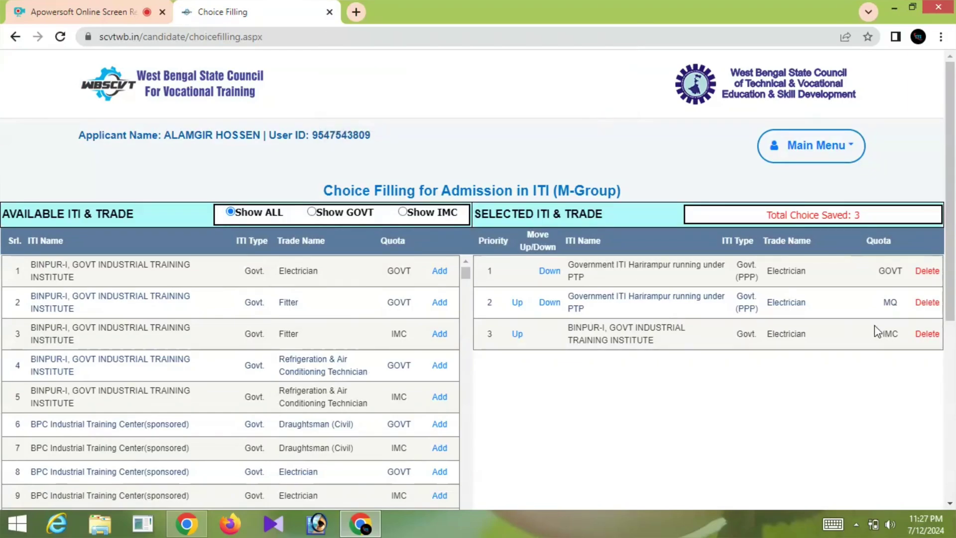
left_click(784, 219)
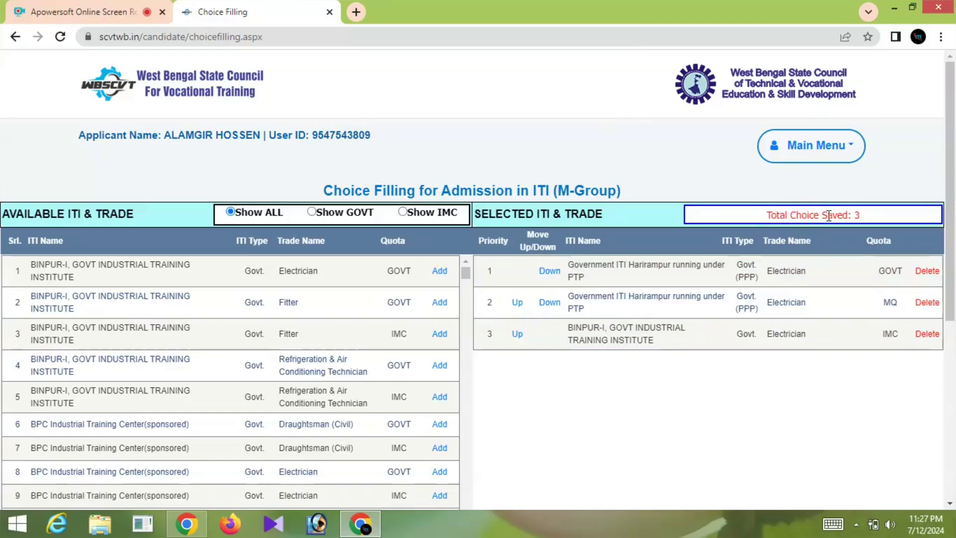